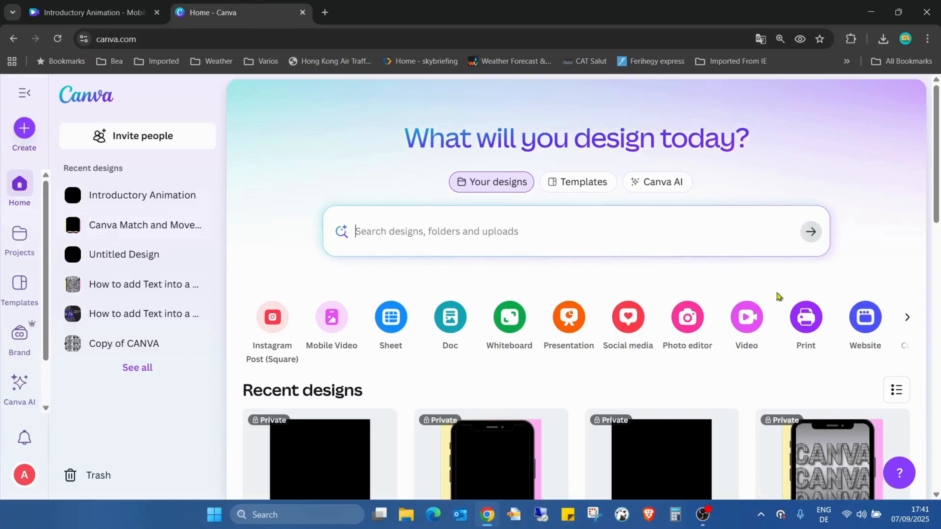
- Create a new Mobile Video design and set its page background to black
{"action": "left_click", "coordinate": [747, 316]}
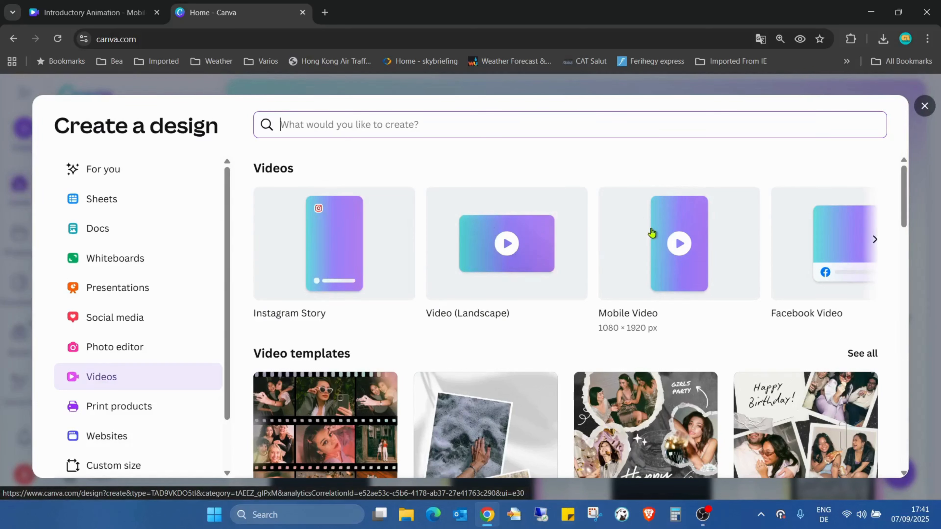
{"action": "left_click", "coordinate": [652, 233]}
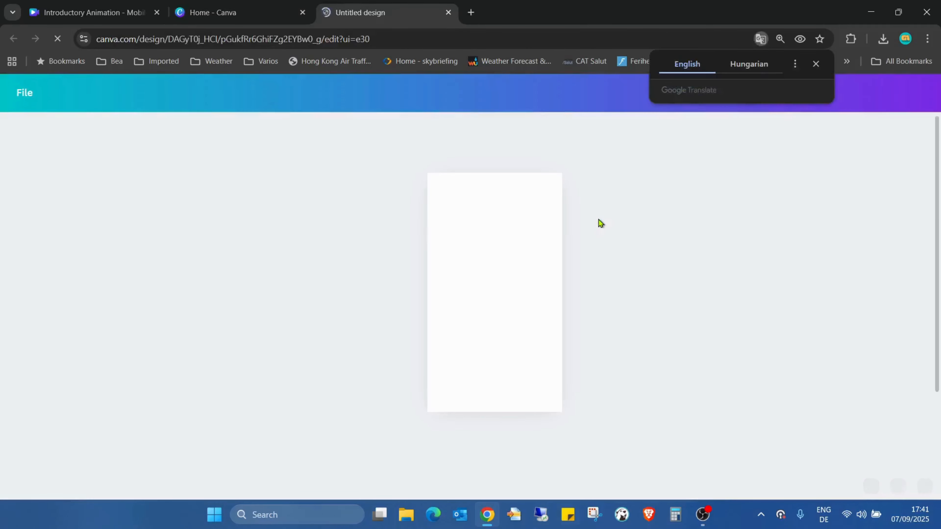
{"action": "left_click", "coordinate": [534, 210]}
{"action": "left_click", "coordinate": [478, 148]}
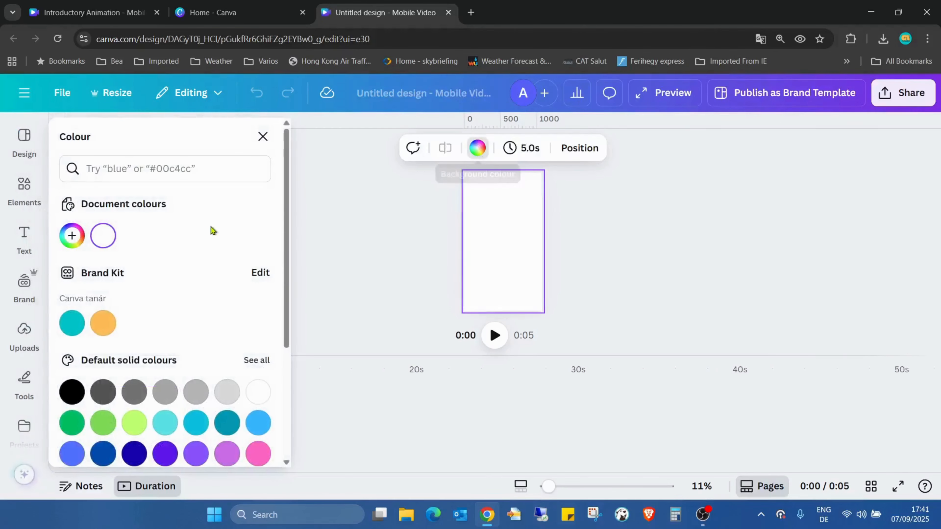
{"action": "left_click", "coordinate": [72, 392]}
{"action": "left_click", "coordinate": [733, 238]}
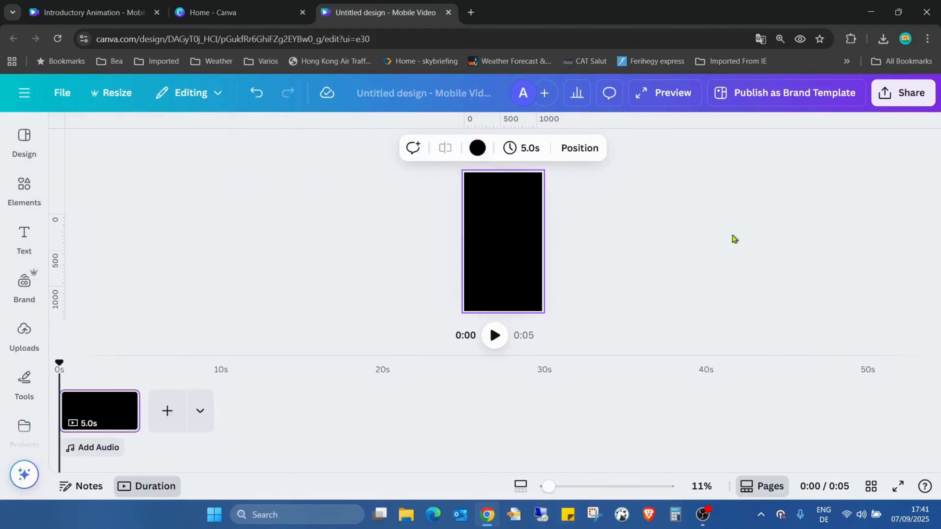
{"action": "left_click", "coordinate": [733, 235]}
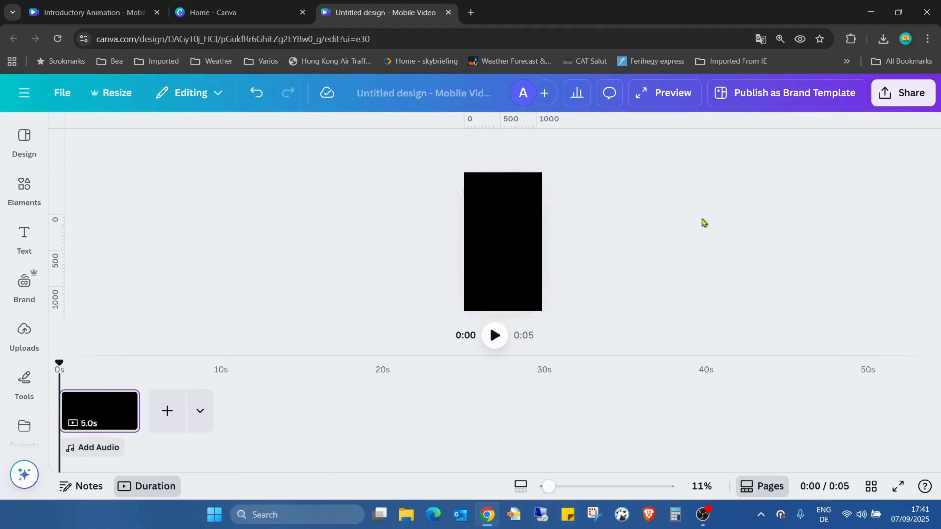
- Add the recently used photo of the woman in the pink blazer and move it to the upper edge of the page
{"action": "left_click", "coordinate": [23, 189]}
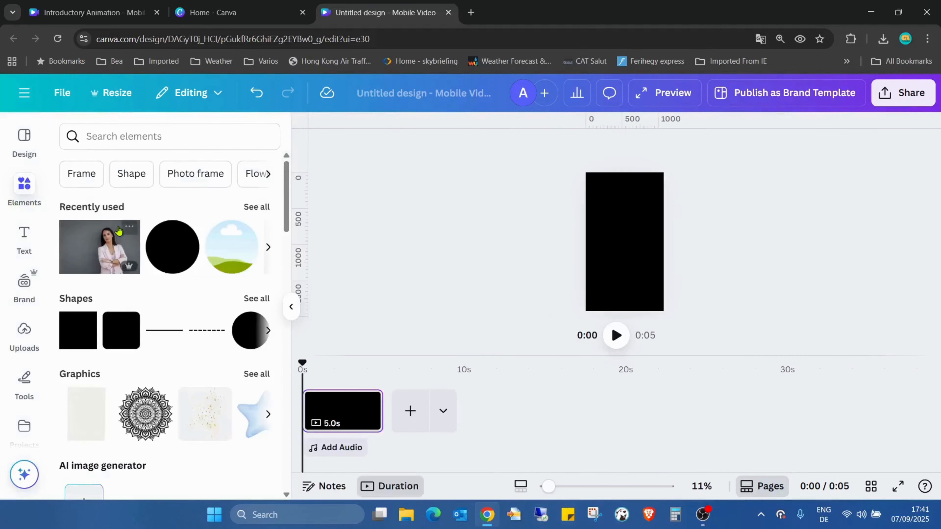
{"action": "left_click", "coordinate": [103, 264]}
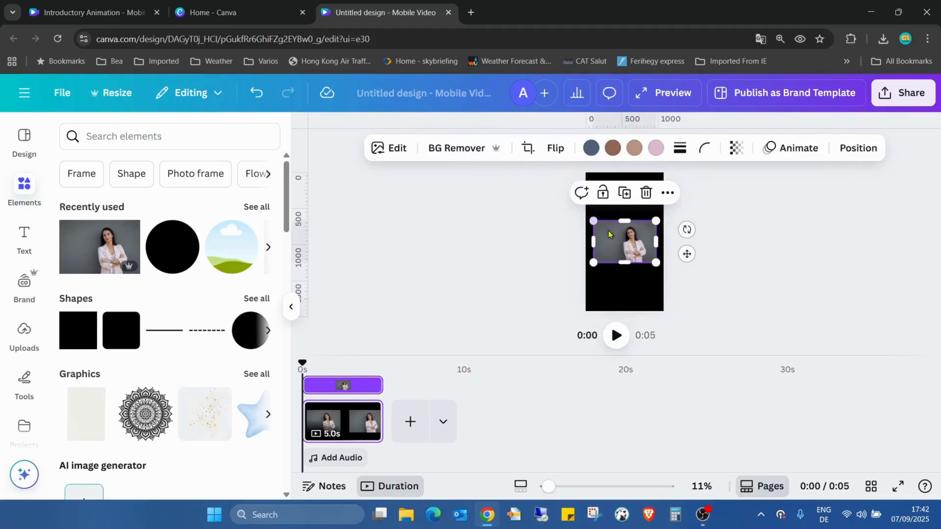
{"action": "left_click_drag", "start_coordinate": [609, 234], "coordinate": [601, 179]}
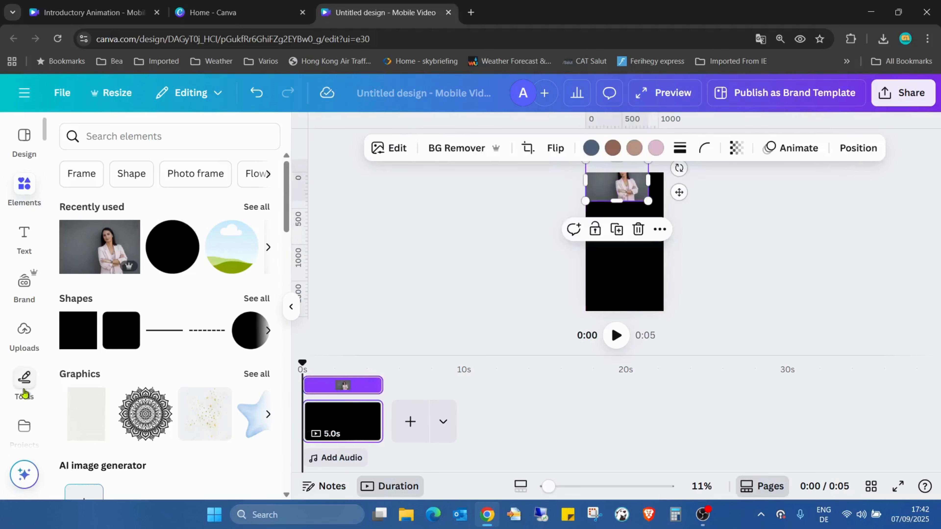
- Add a circle shape and place it in the lower-left corner of the page
{"action": "scroll", "coordinate": [124, 302], "scroll_direction": "down", "scroll_amount": 5}
{"action": "scroll", "coordinate": [248, 300], "scroll_direction": "up", "scroll_amount": 5}
{"action": "scroll", "coordinate": [218, 287], "scroll_direction": "down", "scroll_amount": 9}
{"action": "scroll", "coordinate": [219, 287], "scroll_direction": "up", "scroll_amount": 10}
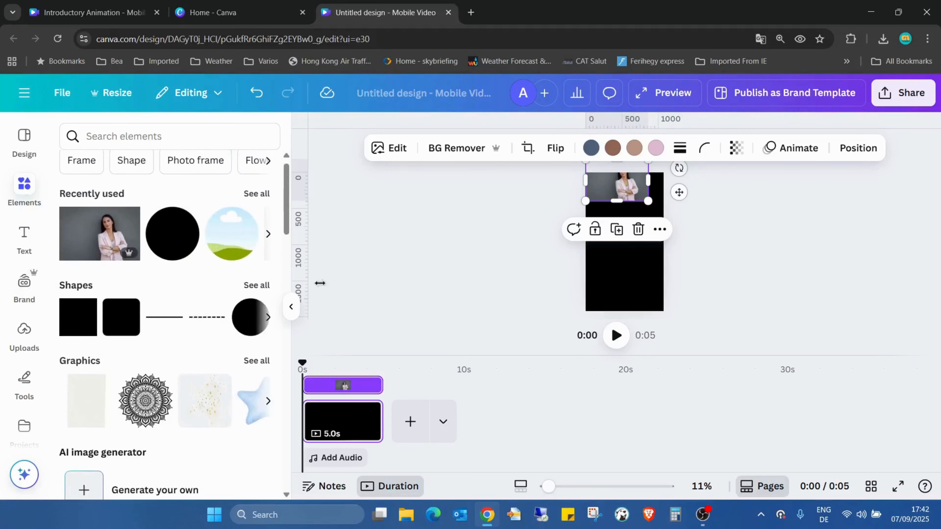
{"action": "left_click", "coordinate": [246, 324]}
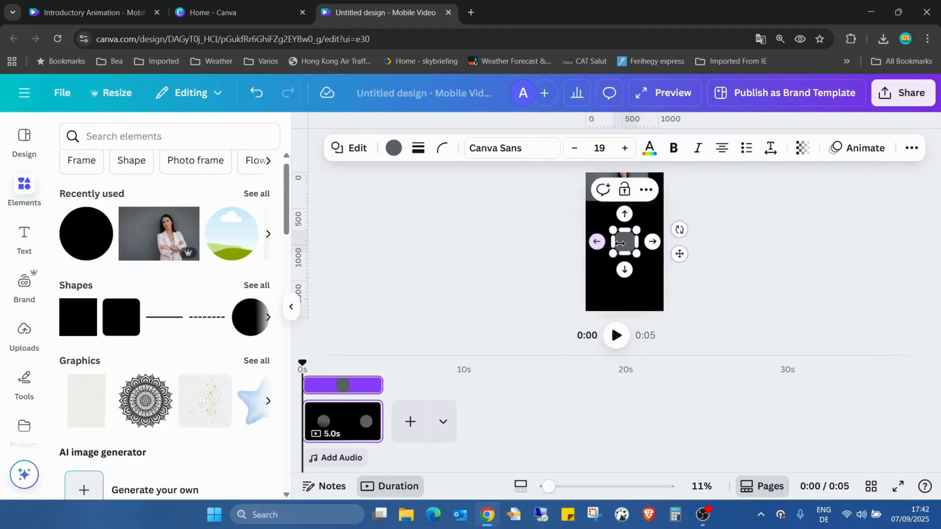
{"action": "left_click", "coordinate": [718, 262]}
{"action": "left_click_drag", "start_coordinate": [627, 250], "coordinate": [599, 296]}
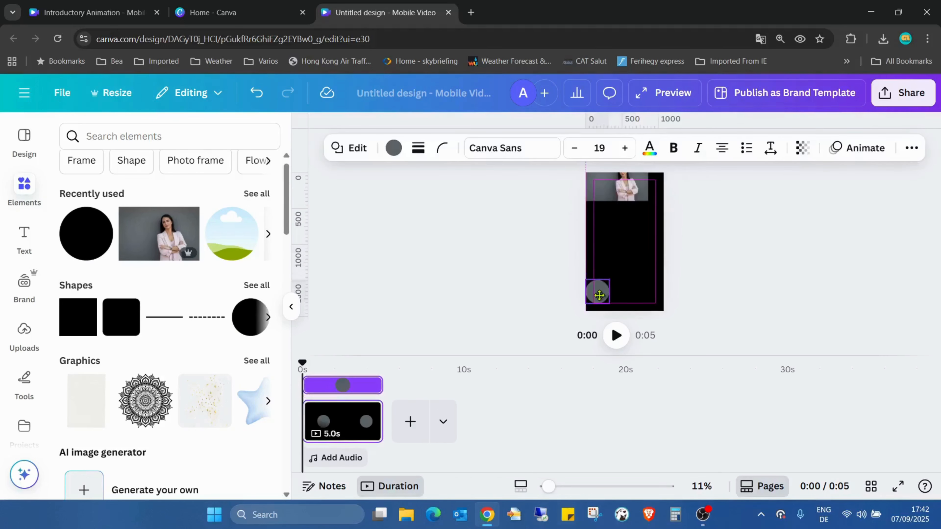
- Add a circular frame from the basic shapes, enlarge it to about 800 px wide and centre it on the page
{"action": "scroll", "coordinate": [228, 212], "scroll_direction": "down", "scroll_amount": 20}
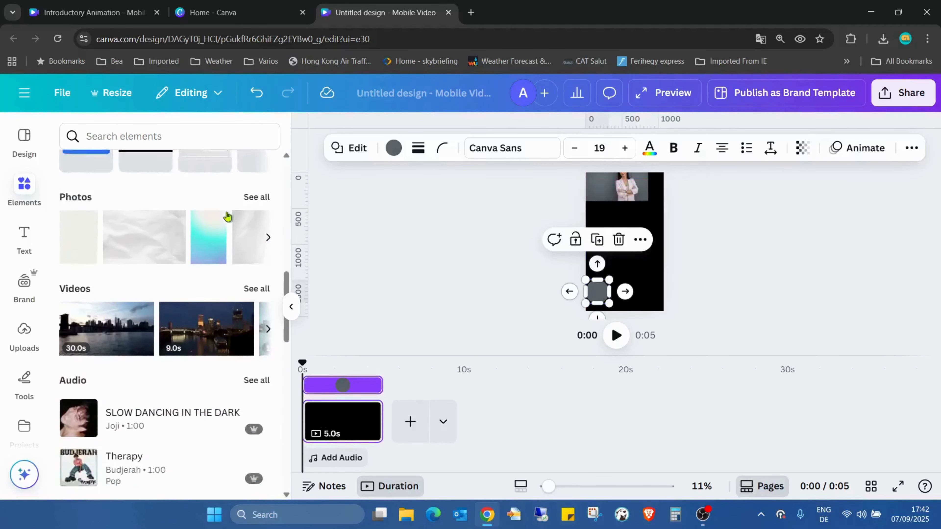
{"action": "scroll", "coordinate": [226, 220], "scroll_direction": "down", "scroll_amount": 12}
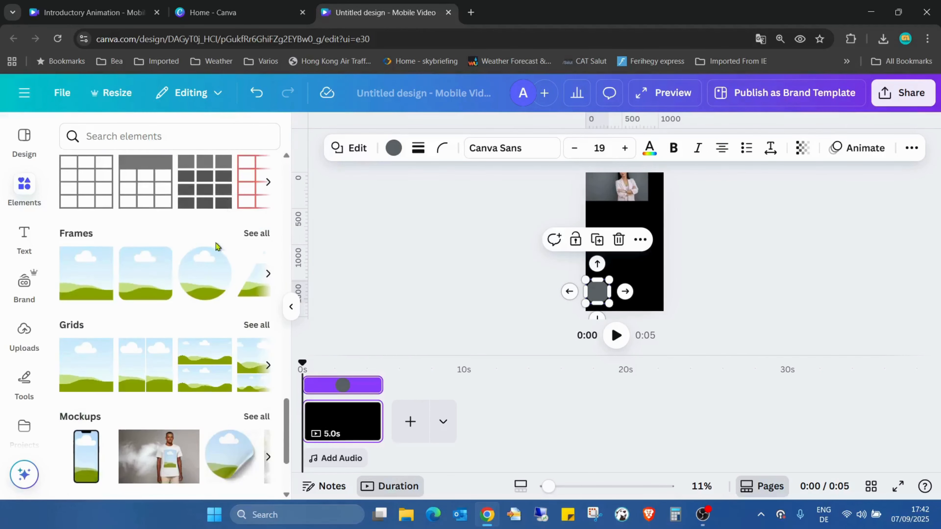
{"action": "left_click", "coordinate": [256, 234]}
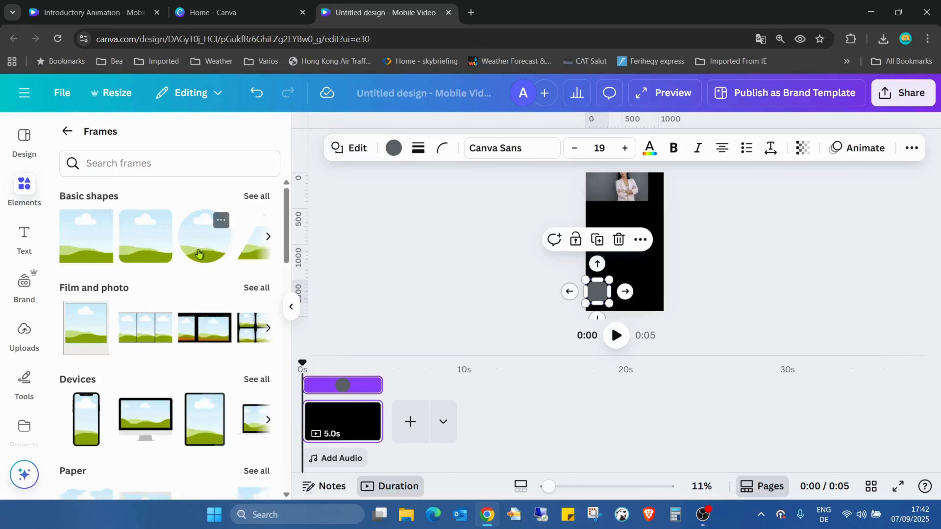
{"action": "left_click", "coordinate": [198, 253]}
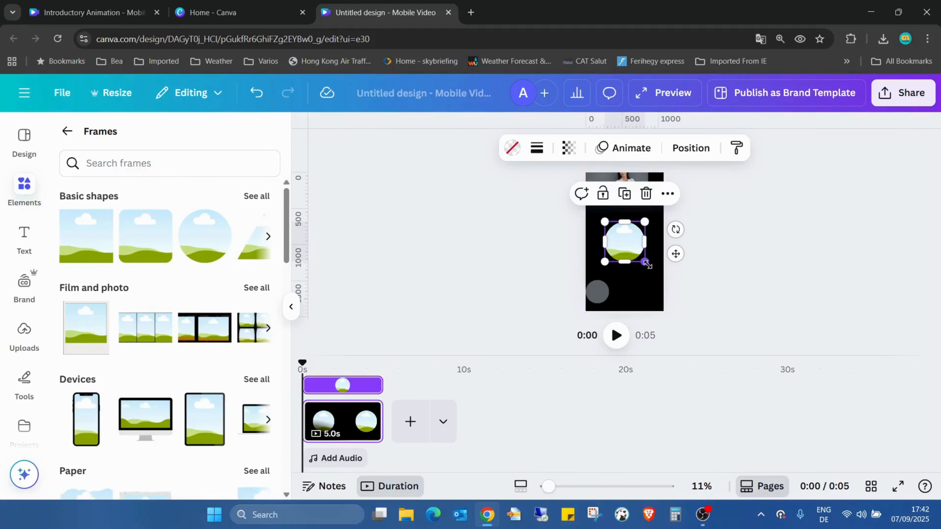
{"action": "mouse_move", "coordinate": [644, 263]}
{"action": "left_mouse_down"}
{"action": "mouse_move", "coordinate": [666, 278]}
{"action": "mouse_move", "coordinate": [632, 251]}
{"action": "left_mouse_up"}
{"action": "left_click", "coordinate": [692, 148]}
{"action": "left_click", "coordinate": [225, 330]}
{"action": "left_click", "coordinate": [694, 293]}
- Place the woman's photo inside the circular frame
{"action": "left_click_drag", "start_coordinate": [548, 486], "coordinate": [572, 486]}
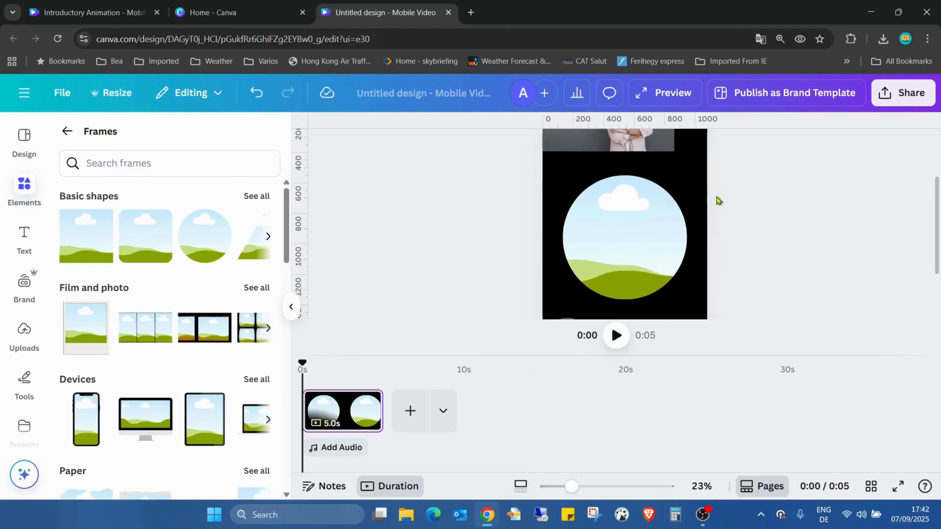
{"action": "scroll", "coordinate": [717, 199], "scroll_direction": "up", "scroll_amount": 3}
{"action": "scroll", "coordinate": [727, 152], "scroll_direction": "down", "scroll_amount": 2}
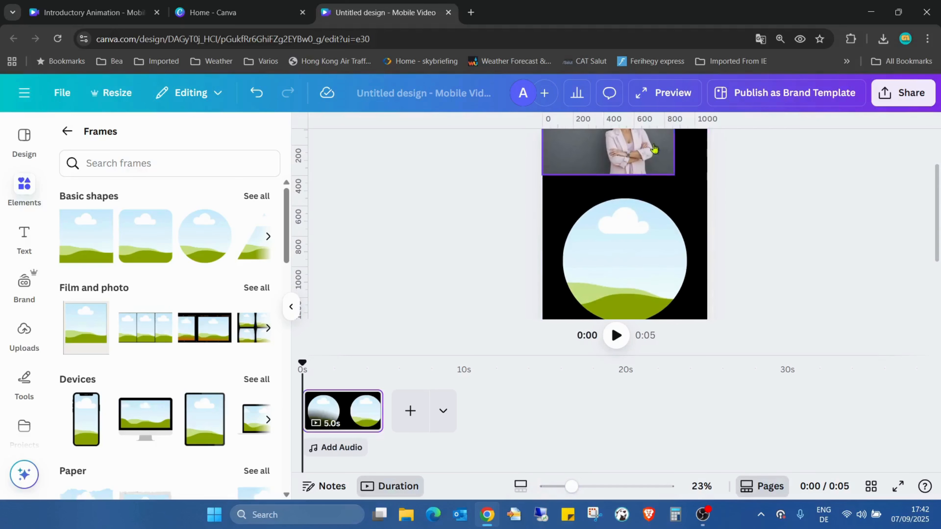
{"action": "left_click_drag", "start_coordinate": [651, 149], "coordinate": [643, 274]}
{"action": "scroll", "coordinate": [729, 208], "scroll_direction": "down", "scroll_amount": 3}
{"action": "scroll", "coordinate": [725, 208], "scroll_direction": "up", "scroll_amount": 3}
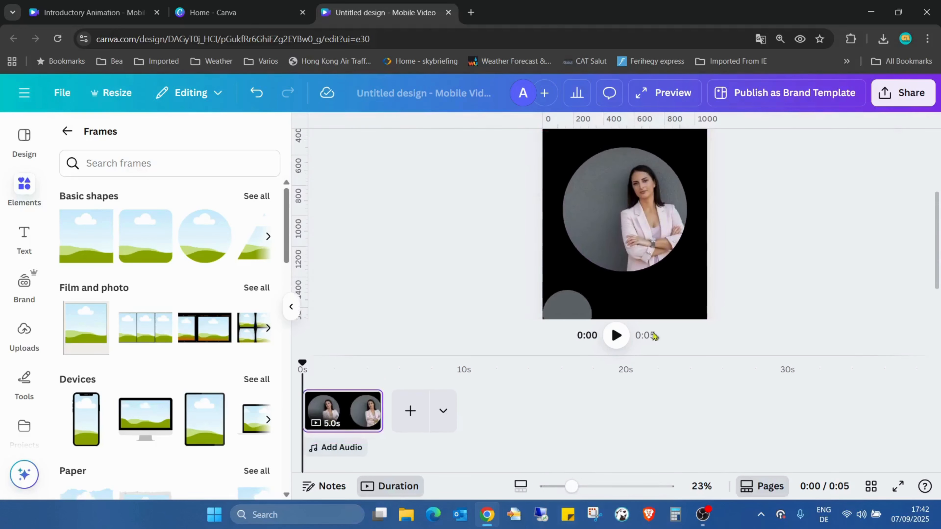
- Crop the framed photo by enlarging and shifting it until the woman's head and shoulders fill the circle
{"action": "left_click_drag", "start_coordinate": [572, 486], "coordinate": [561, 486]}
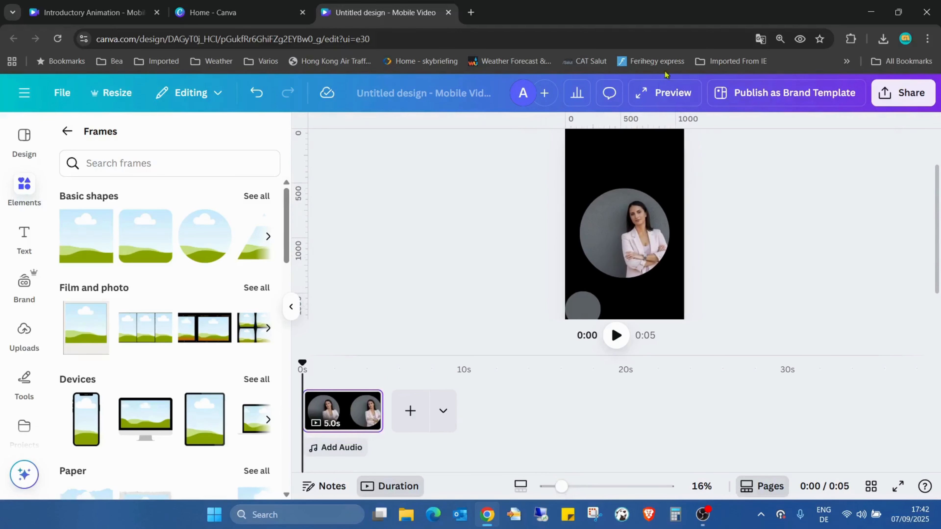
{"action": "double_click", "coordinate": [669, 212]}
{"action": "left_click_drag", "start_coordinate": [698, 189], "coordinate": [847, 117]}
{"action": "left_click_drag", "start_coordinate": [735, 194], "coordinate": [633, 269]}
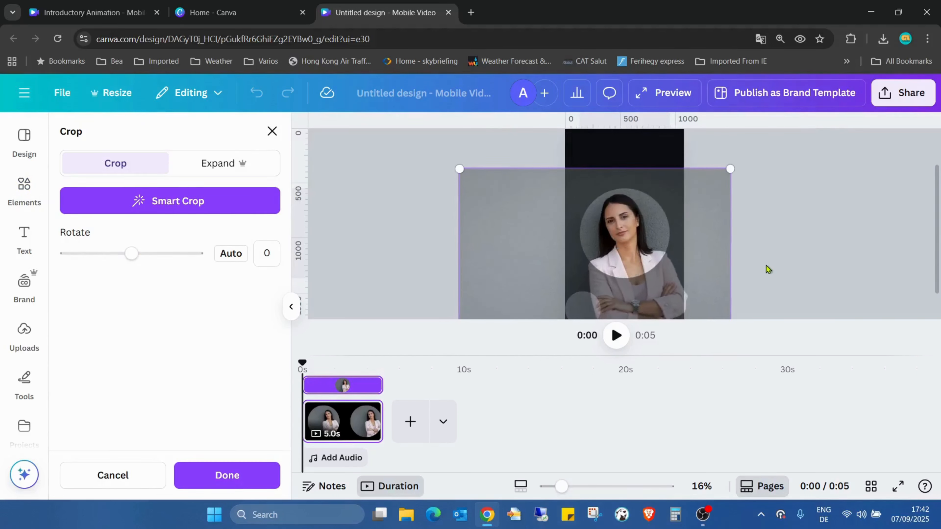
{"action": "left_click_drag", "start_coordinate": [730, 169], "coordinate": [746, 161]}
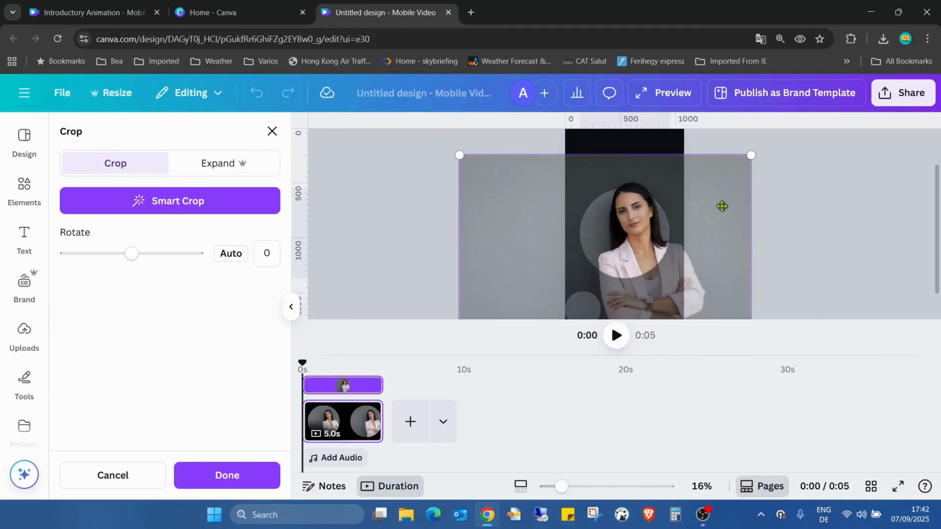
{"action": "left_click_drag", "start_coordinate": [720, 206], "coordinate": [711, 217]}
{"action": "left_click", "coordinate": [798, 209]}
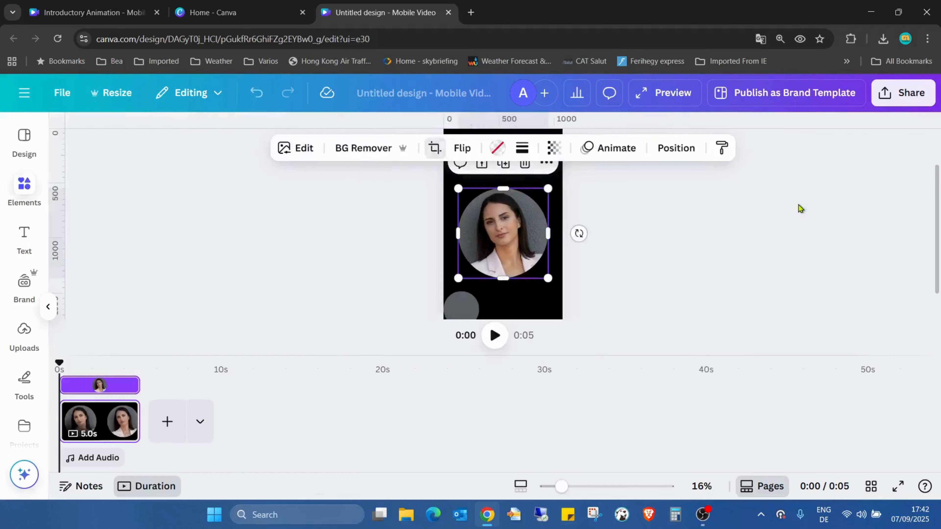
{"action": "left_click", "coordinate": [799, 209]}
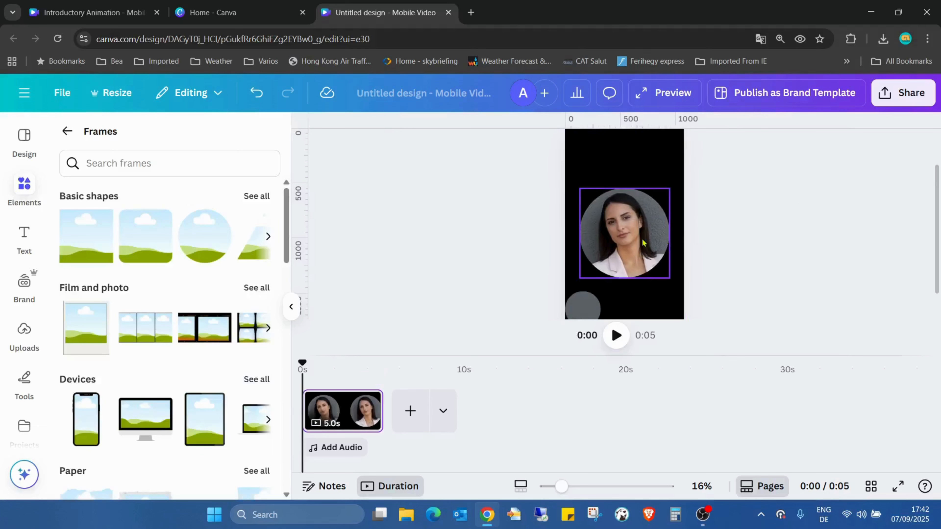
- Rotate the framed portrait slightly clockwise until the woman's head is upright
{"action": "left_click", "coordinate": [665, 237]}
{"action": "left_click_drag", "start_coordinate": [697, 234], "coordinate": [722, 281]}
{"action": "left_click", "coordinate": [735, 236]}
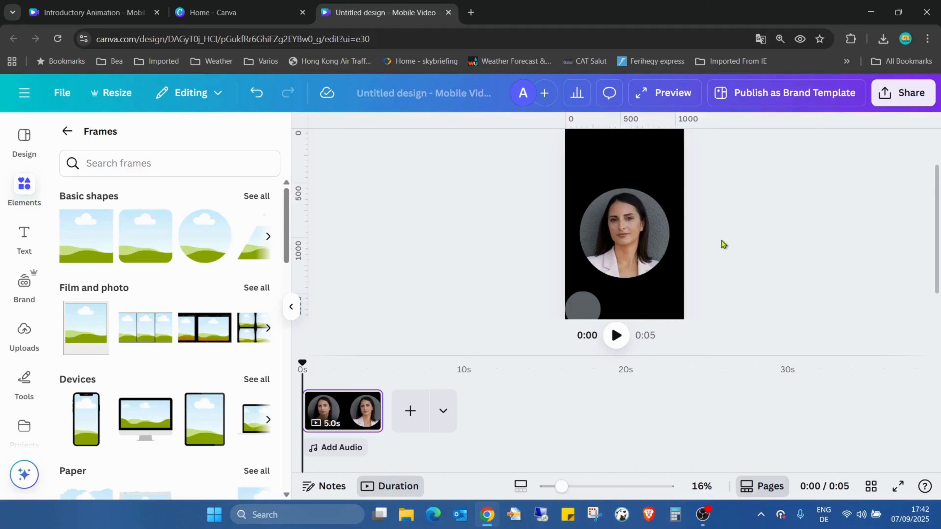
{"action": "left_click_drag", "start_coordinate": [583, 306], "coordinate": [629, 230]}
{"action": "key", "text": "Delete"}
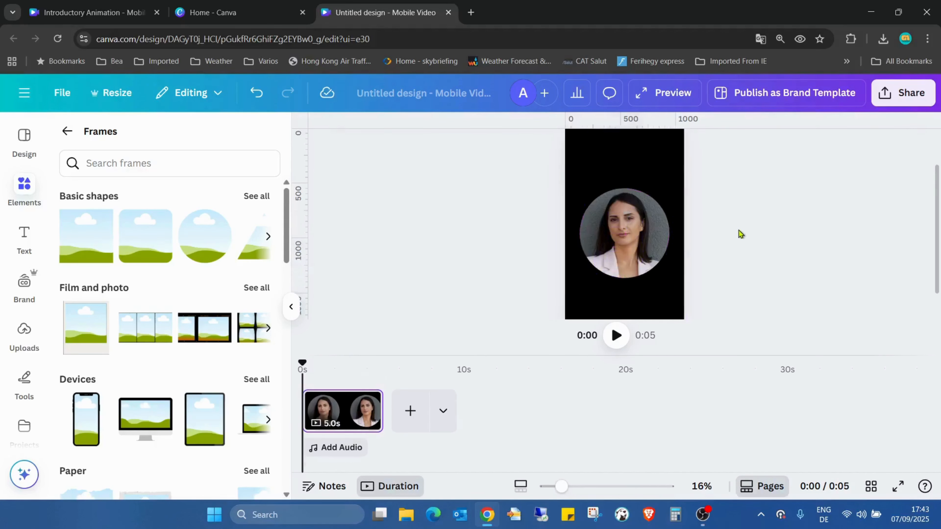
{"action": "left_click", "coordinate": [255, 95]}
{"action": "left_click", "coordinate": [254, 94]}
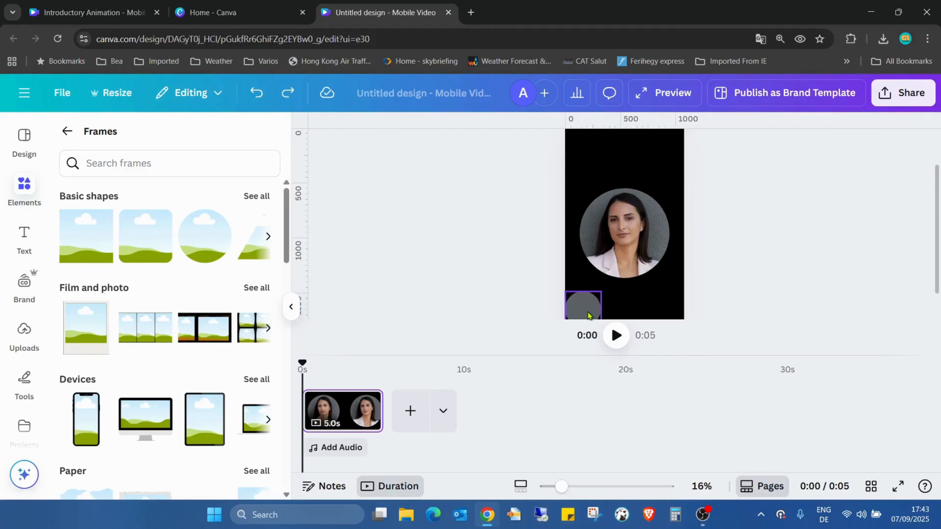
- Cover the framed portrait with the grey circle, enlarged to about 867 px and layered in front of it
{"action": "left_click_drag", "start_coordinate": [590, 315], "coordinate": [702, 208]}
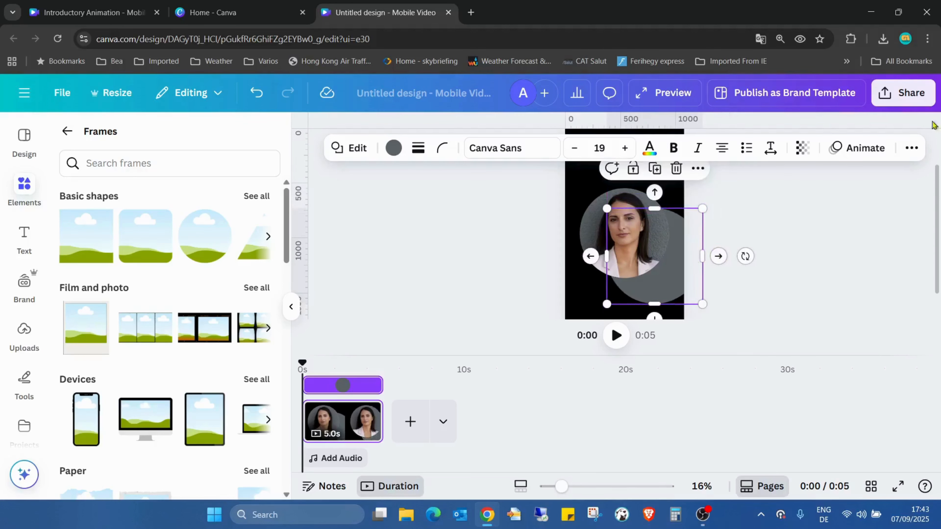
{"action": "left_click", "coordinate": [908, 149]}
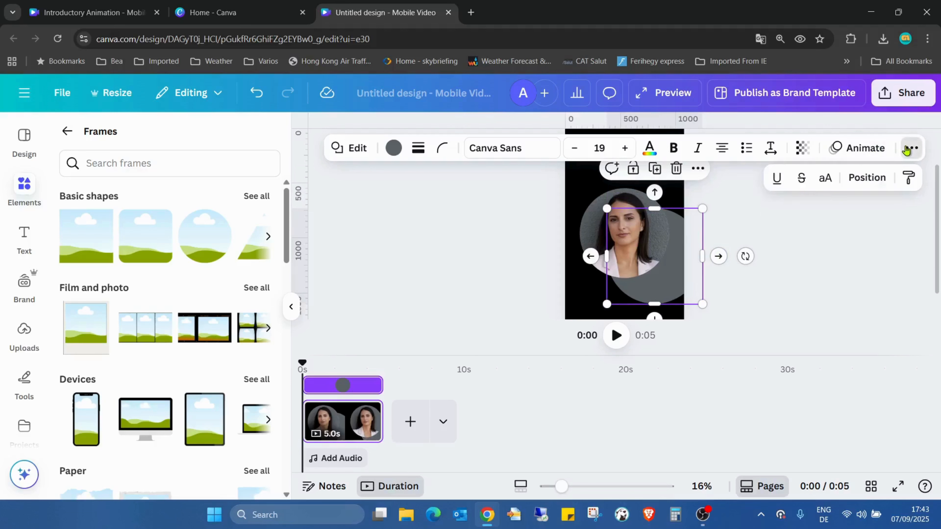
{"action": "left_click", "coordinate": [867, 178]}
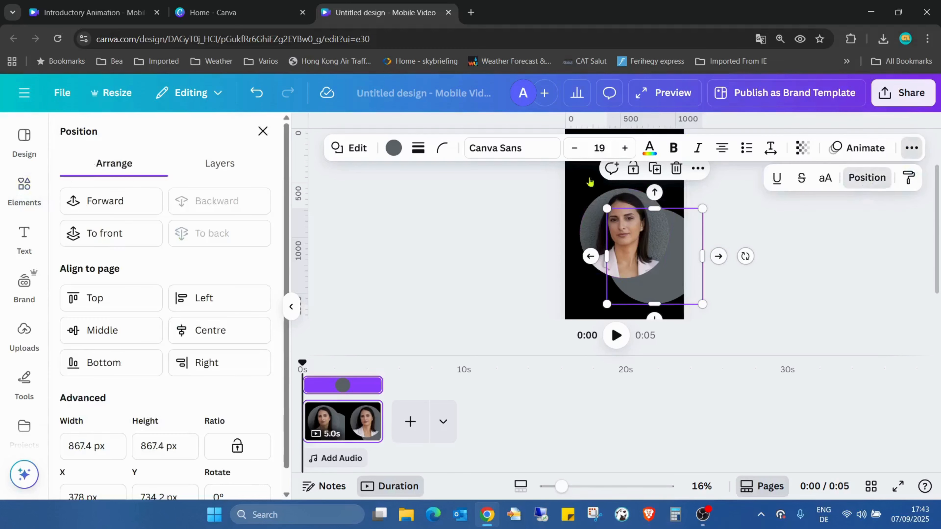
{"action": "left_click", "coordinate": [229, 163]}
{"action": "left_click_drag", "start_coordinate": [182, 295], "coordinate": [190, 239]}
{"action": "left_click_drag", "start_coordinate": [653, 263], "coordinate": [623, 243]}
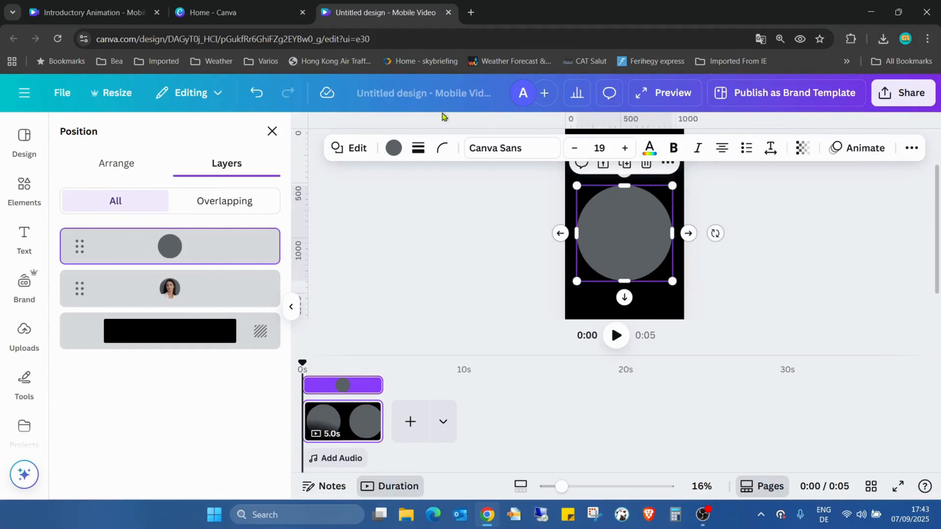
- Recolour the circle covering the portrait to black
{"action": "left_click", "coordinate": [402, 149]}
{"action": "left_click", "coordinate": [133, 229]}
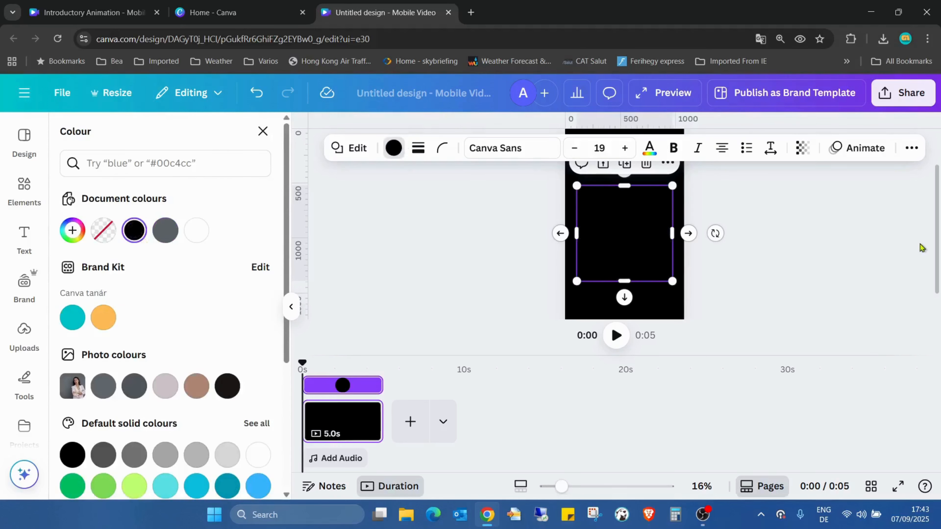
{"action": "left_click", "coordinate": [846, 259]}
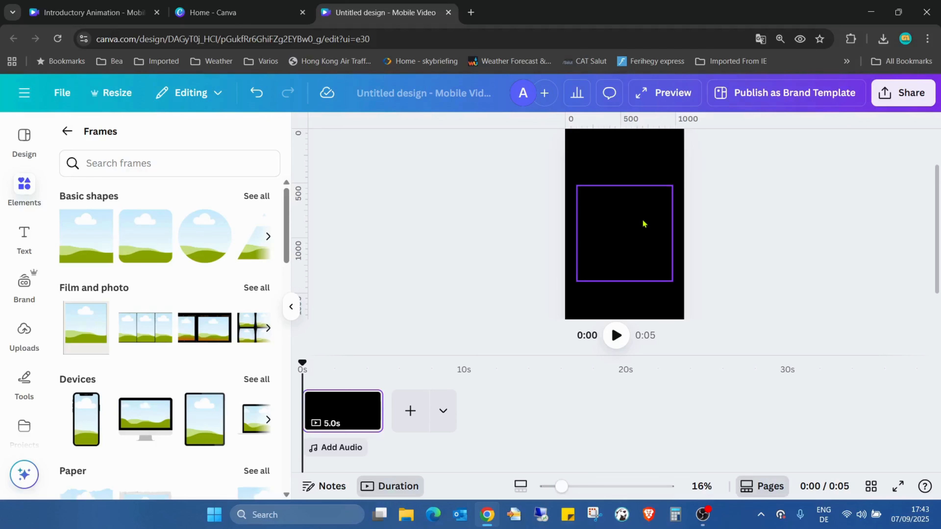
- Duplicate the page and, on the copy, slide the black circle horizontally to the right until it clears the portrait
{"action": "right_click", "coordinate": [351, 421]}
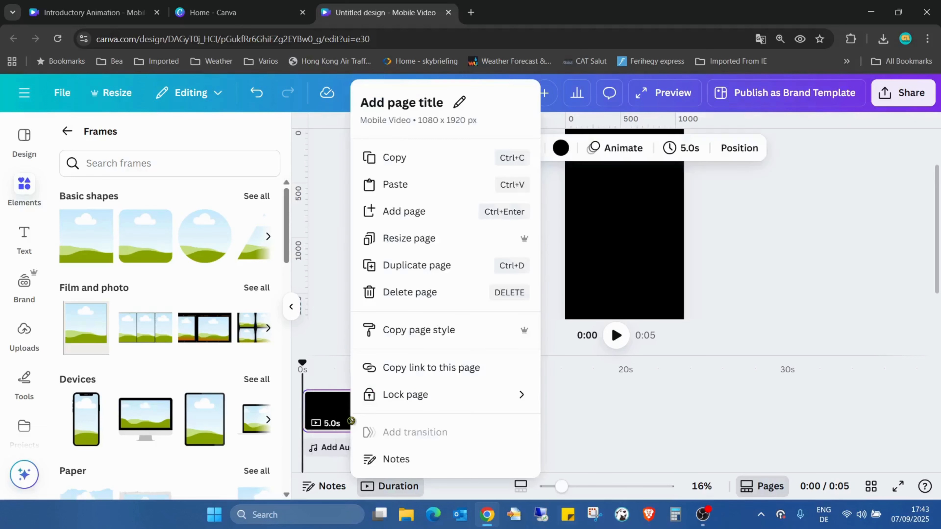
{"action": "left_click", "coordinate": [431, 264]}
{"action": "left_click", "coordinate": [418, 395]}
{"action": "left_click", "coordinate": [640, 229]}
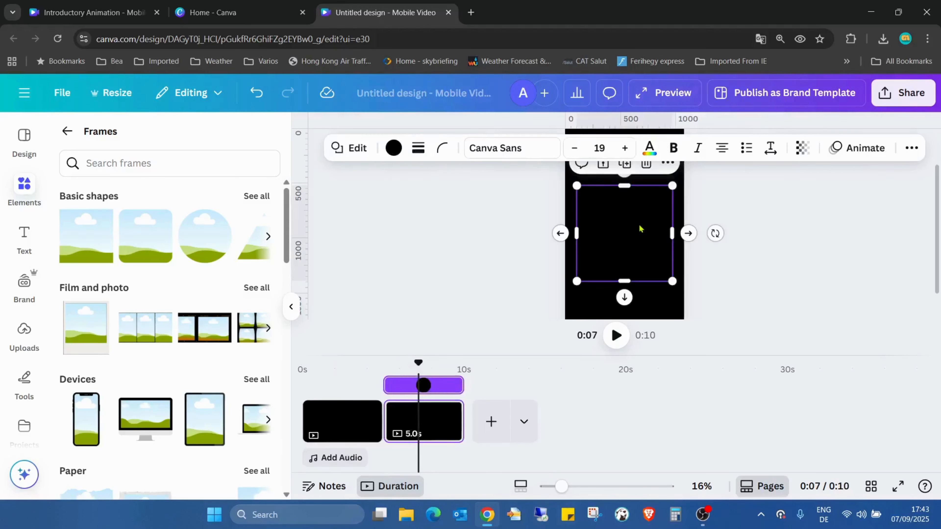
{"action": "left_click_drag", "start_coordinate": [640, 229], "coordinate": [732, 226]}
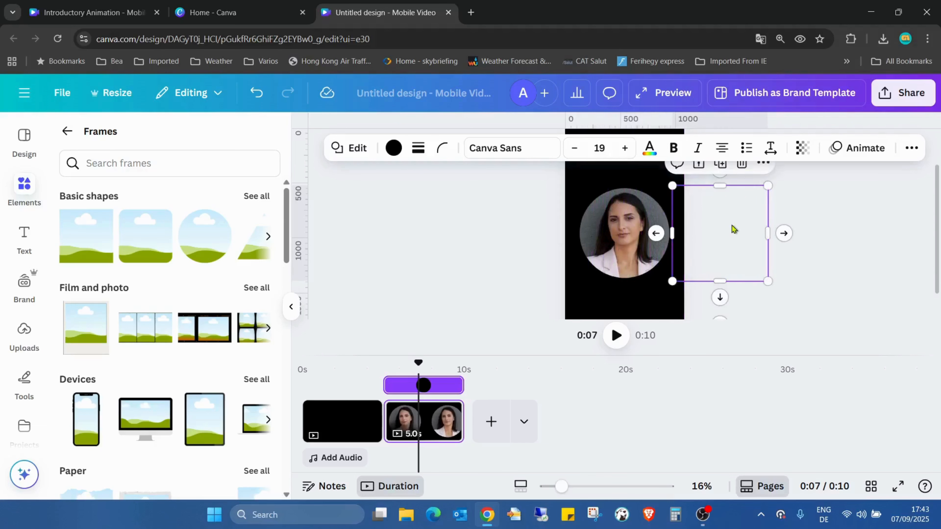
- Play the video across the change from the first page to the second
{"action": "left_click", "coordinate": [812, 224]}
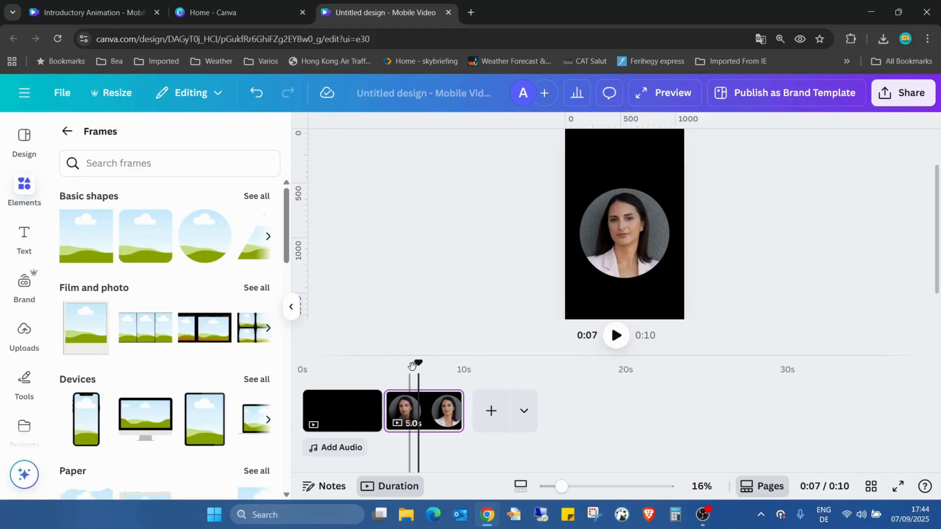
{"action": "left_click_drag", "start_coordinate": [417, 364], "coordinate": [362, 370]}
{"action": "left_click", "coordinate": [615, 335]}
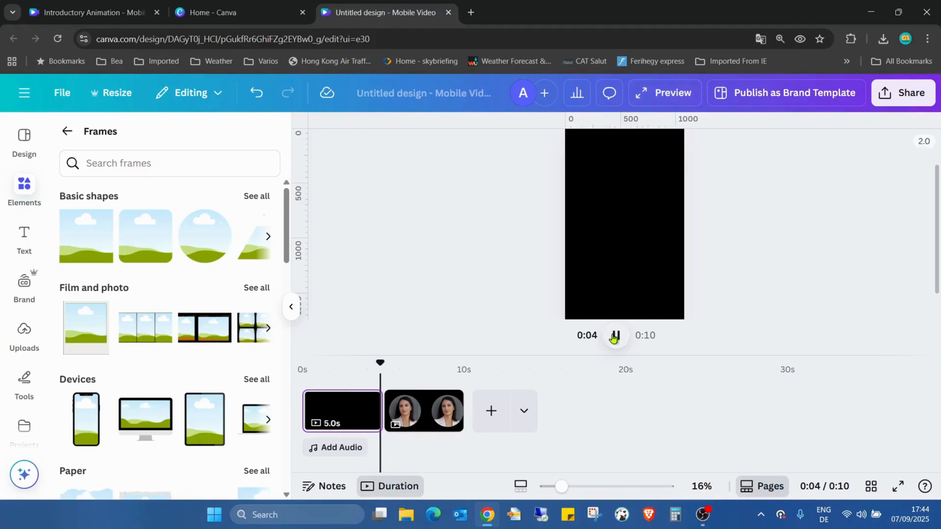
{"action": "left_click", "coordinate": [616, 336]}
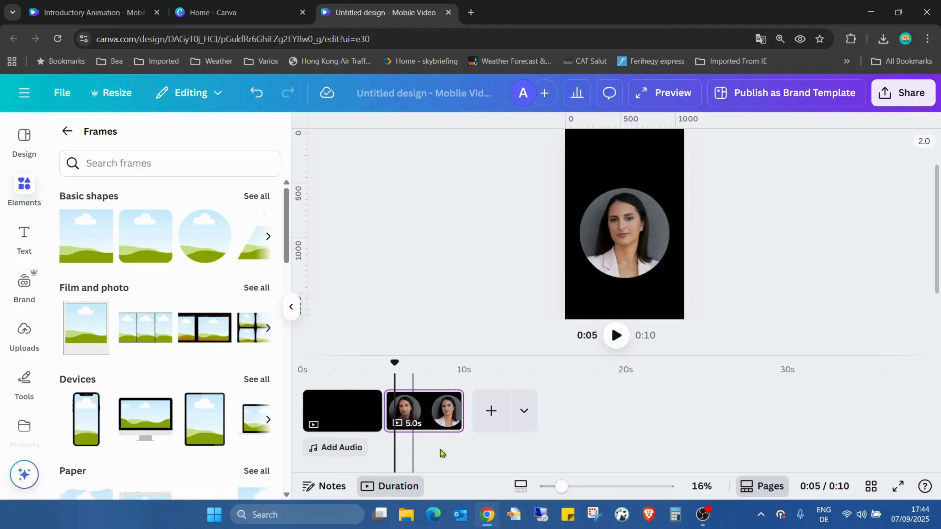
- Add a Match & Move transition between the two pages with a duration of 2.5 seconds
{"action": "mouse_move", "coordinate": [384, 405]}
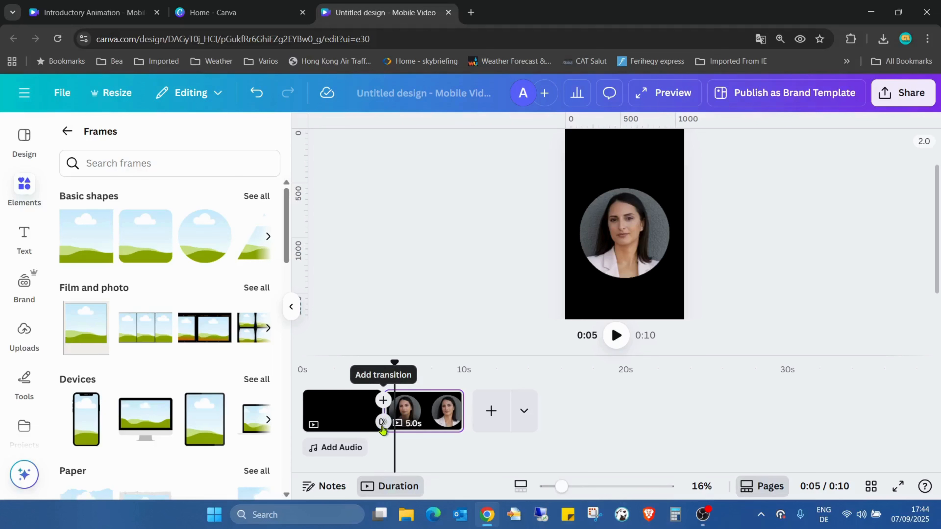
{"action": "left_click", "coordinate": [382, 422]}
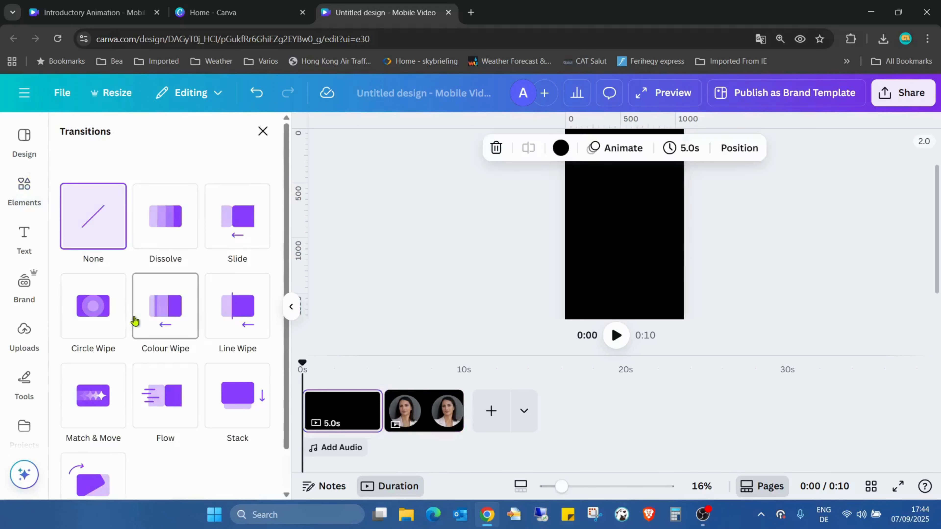
{"action": "scroll", "coordinate": [128, 297], "scroll_direction": "down", "scroll_amount": 2}
{"action": "left_click", "coordinate": [87, 347]}
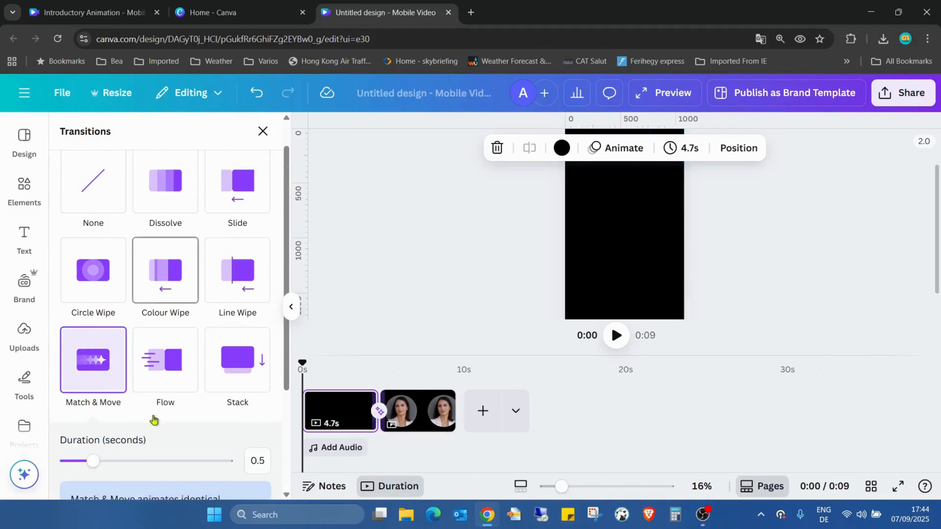
{"action": "scroll", "coordinate": [123, 408], "scroll_direction": "down", "scroll_amount": 1}
{"action": "left_click_drag", "start_coordinate": [106, 408], "coordinate": [263, 384]}
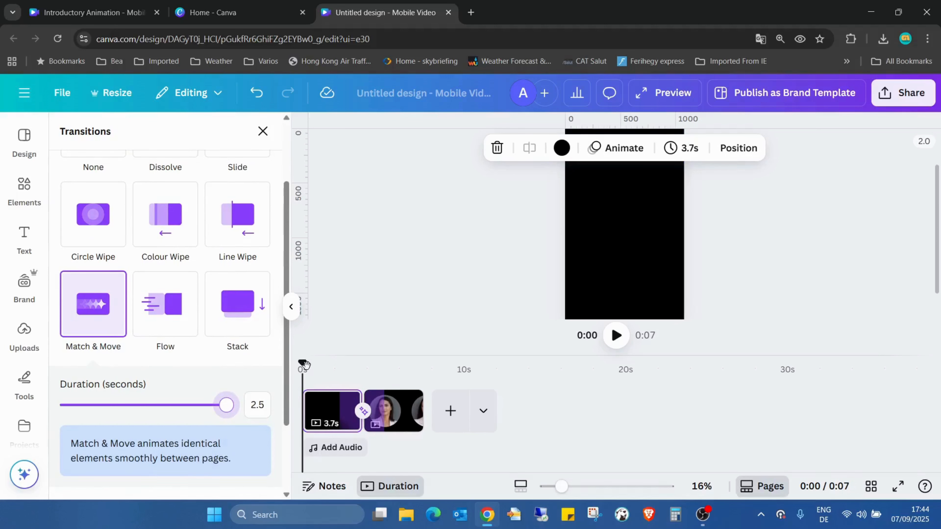
- Play the Match & Move transition twice, starting each time from the first page
{"action": "left_click_drag", "start_coordinate": [305, 365], "coordinate": [343, 379]}
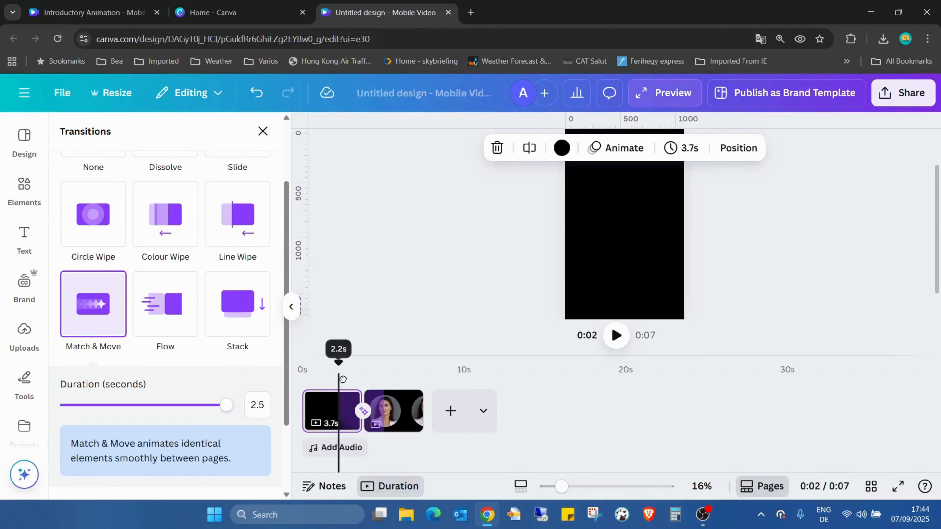
{"action": "left_click", "coordinate": [617, 336]}
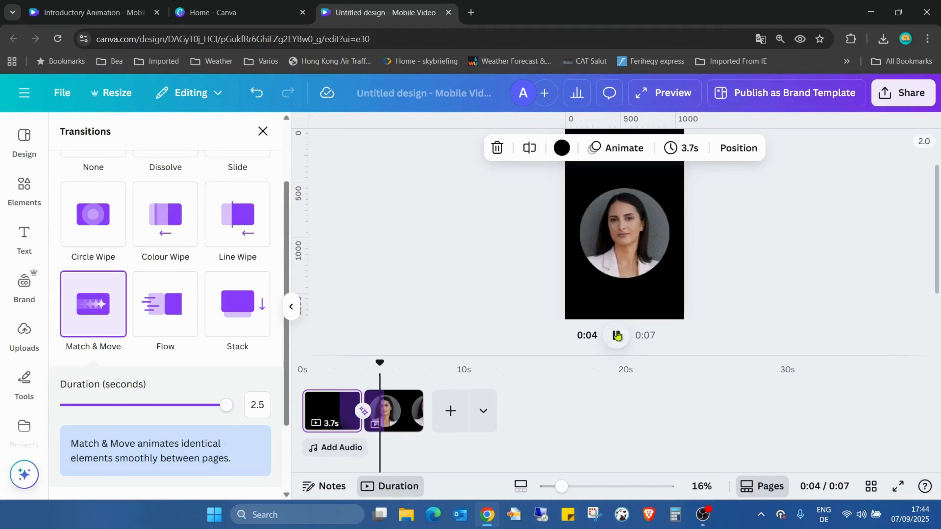
{"action": "left_click", "coordinate": [616, 336]}
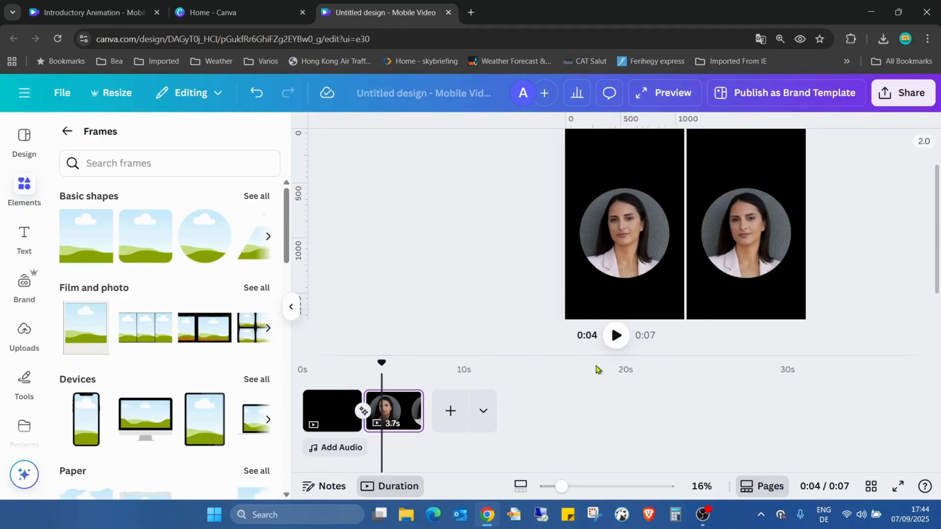
{"action": "left_click_drag", "start_coordinate": [382, 363], "coordinate": [327, 368]}
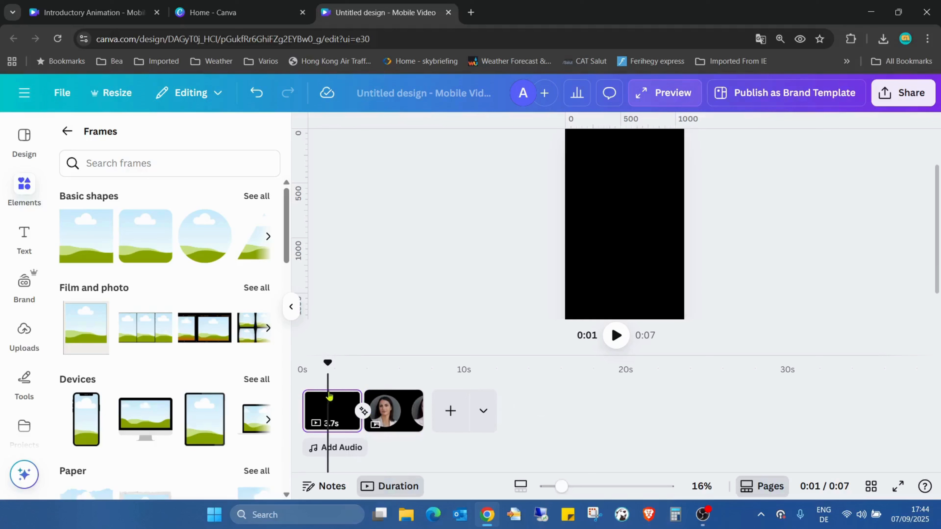
{"action": "left_click", "coordinate": [614, 343]}
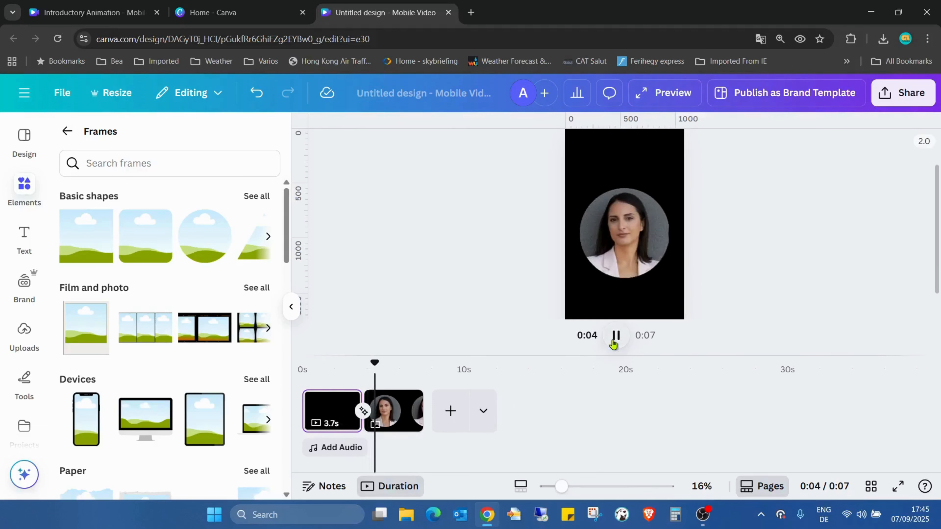
{"action": "left_click", "coordinate": [614, 343]}
- Shorten the Match & Move transition to 0.1 seconds and play it from the first page
{"action": "left_click", "coordinate": [363, 411]}
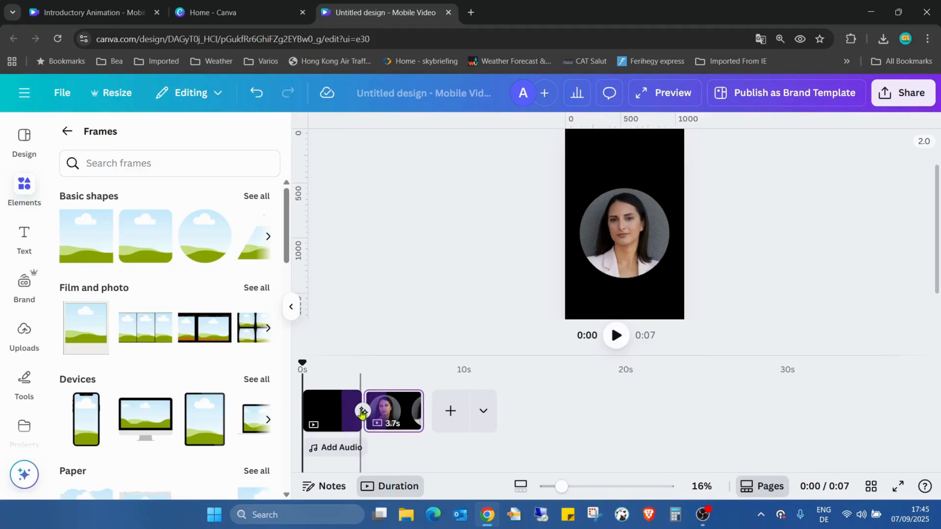
{"action": "left_click_drag", "start_coordinate": [224, 426], "coordinate": [16, 424]}
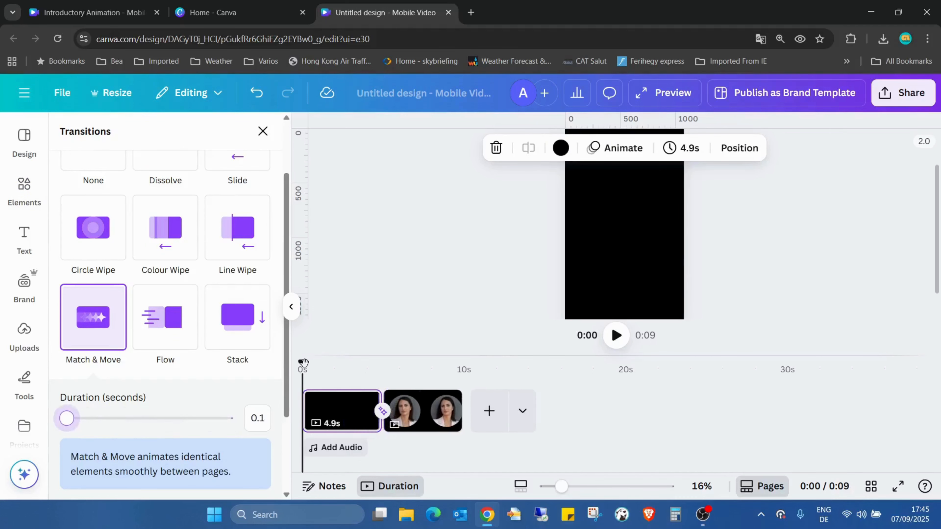
{"action": "left_click_drag", "start_coordinate": [304, 362], "coordinate": [364, 362]}
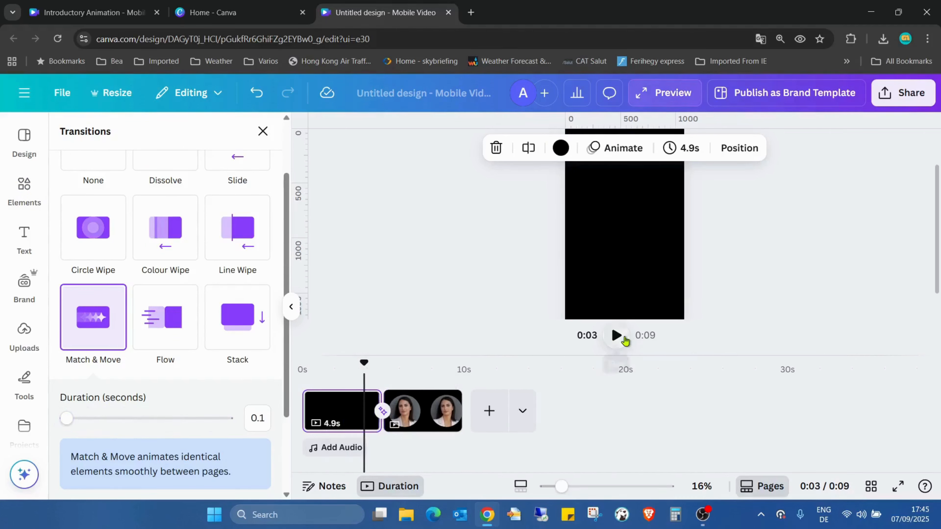
{"action": "left_click", "coordinate": [616, 335]}
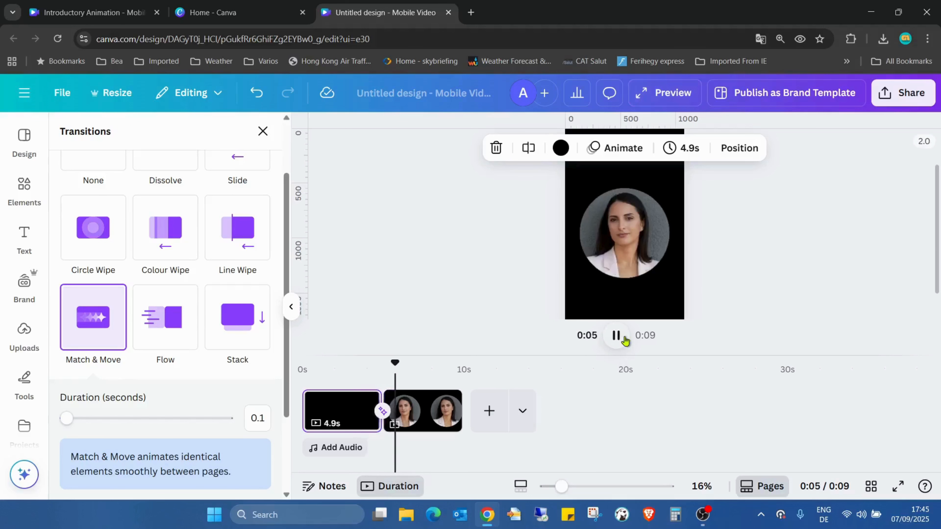
{"action": "left_click", "coordinate": [623, 337]}
- Set the Match & Move transition's duration to 2.5 seconds
{"action": "left_click", "coordinate": [385, 411]}
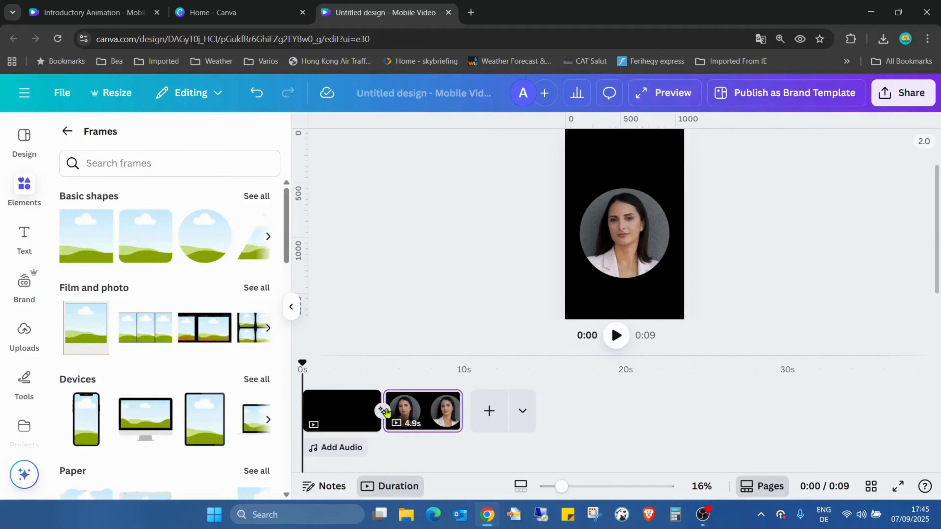
{"action": "left_click", "coordinate": [382, 412]}
{"action": "left_click_drag", "start_coordinate": [73, 416], "coordinate": [227, 418]}
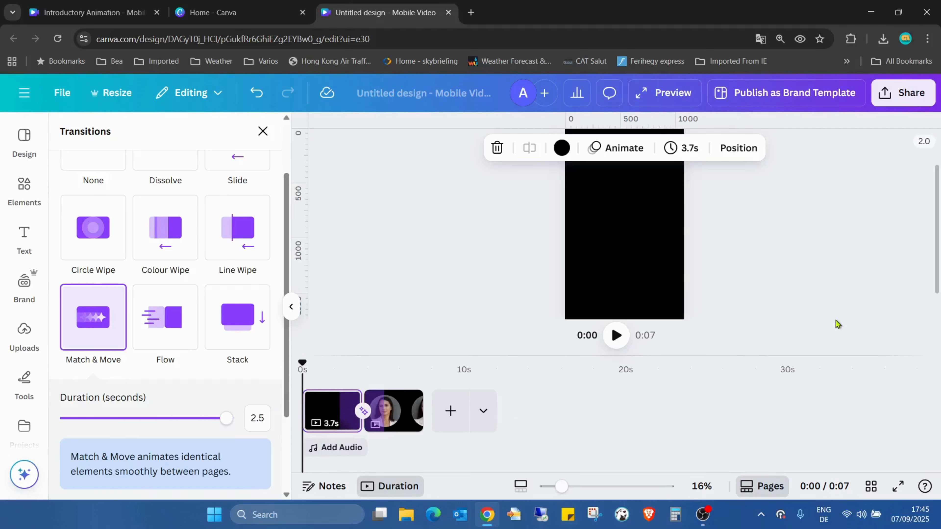
- On the first page, select the portrait layer beneath the black circle and set its transparency to 0
{"action": "left_click", "coordinate": [319, 405]}
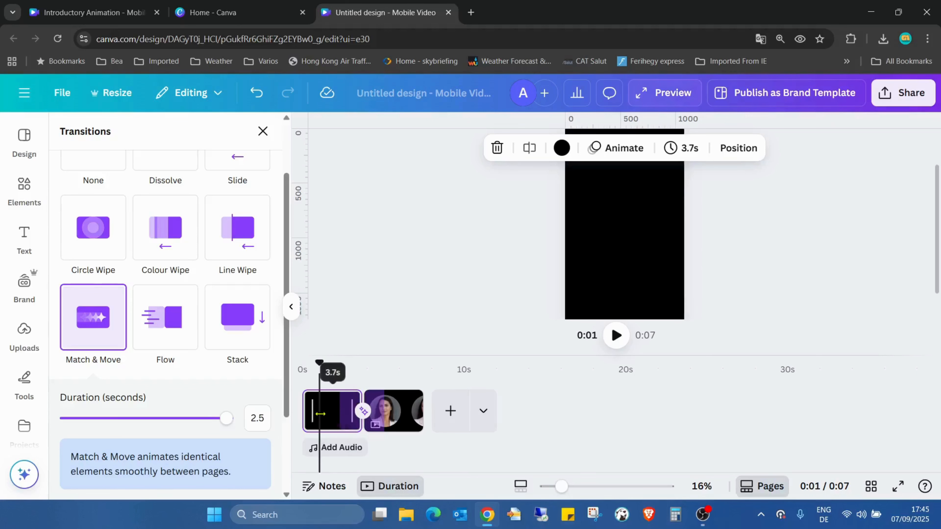
{"action": "left_click", "coordinate": [779, 254]}
{"action": "left_click", "coordinate": [594, 261]}
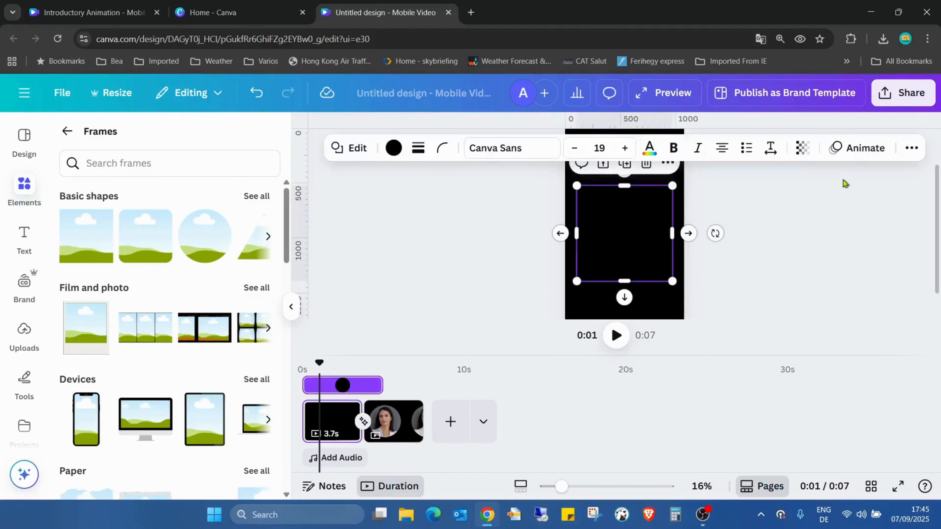
{"action": "left_click", "coordinate": [908, 155]}
{"action": "left_click", "coordinate": [881, 179]}
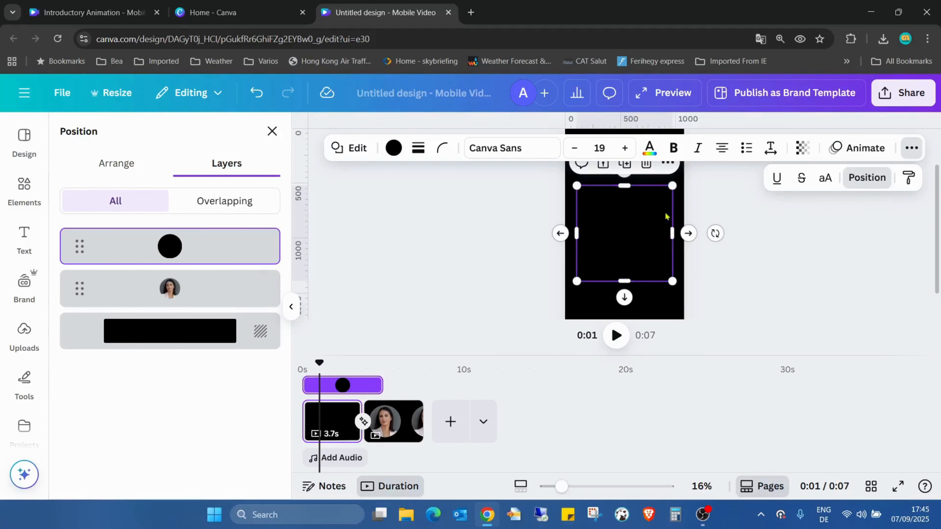
{"action": "left_click", "coordinate": [195, 278]}
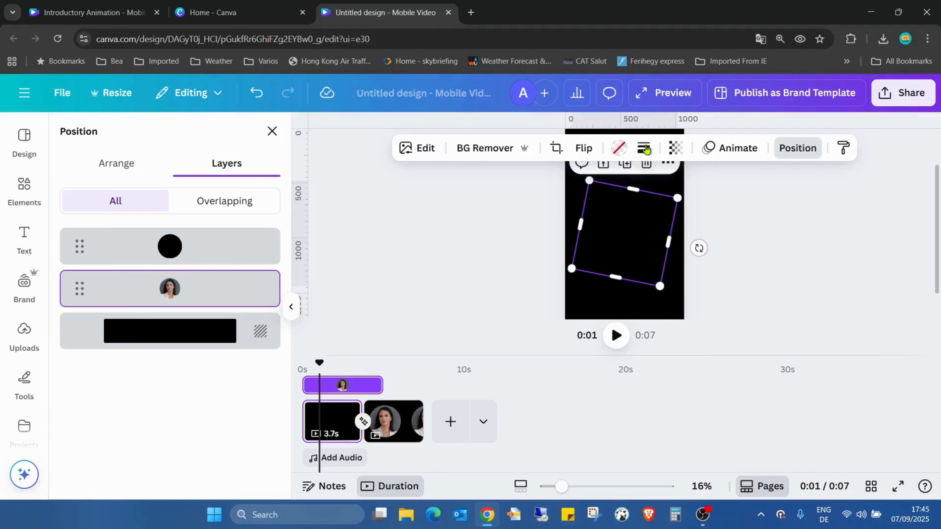
{"action": "left_click", "coordinate": [676, 148]}
{"action": "left_click_drag", "start_coordinate": [712, 203], "coordinate": [601, 203]}
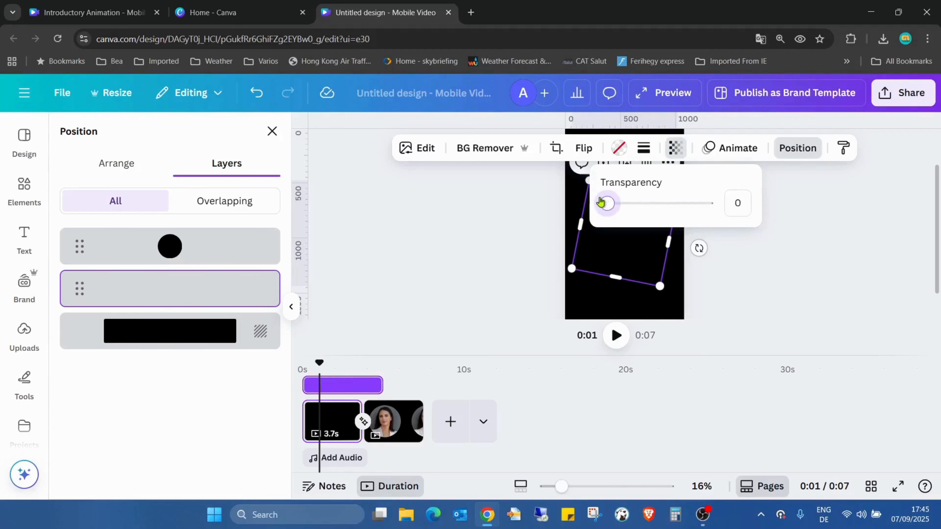
- Reduce the first-page portrait's saturation to the minimum and deselect it
{"action": "left_click", "coordinate": [419, 161]}
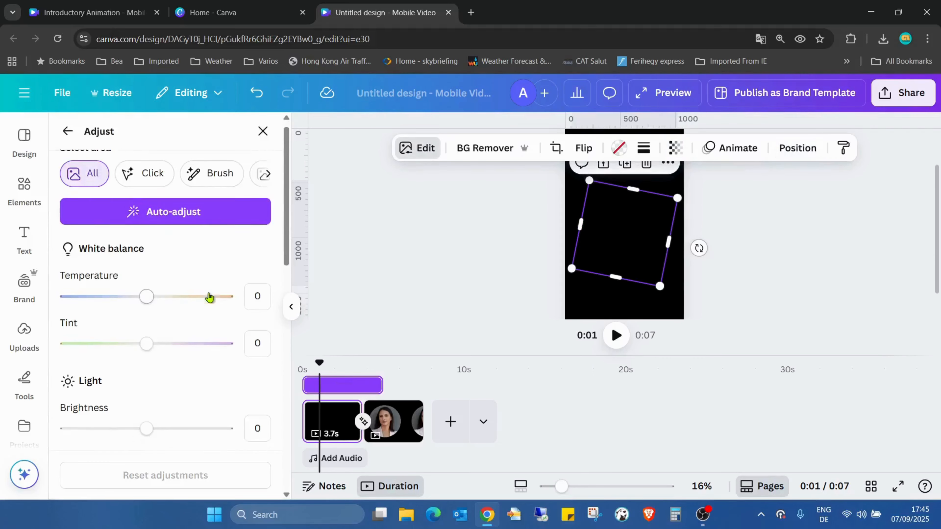
{"action": "scroll", "coordinate": [215, 246], "scroll_direction": "down", "scroll_amount": 8}
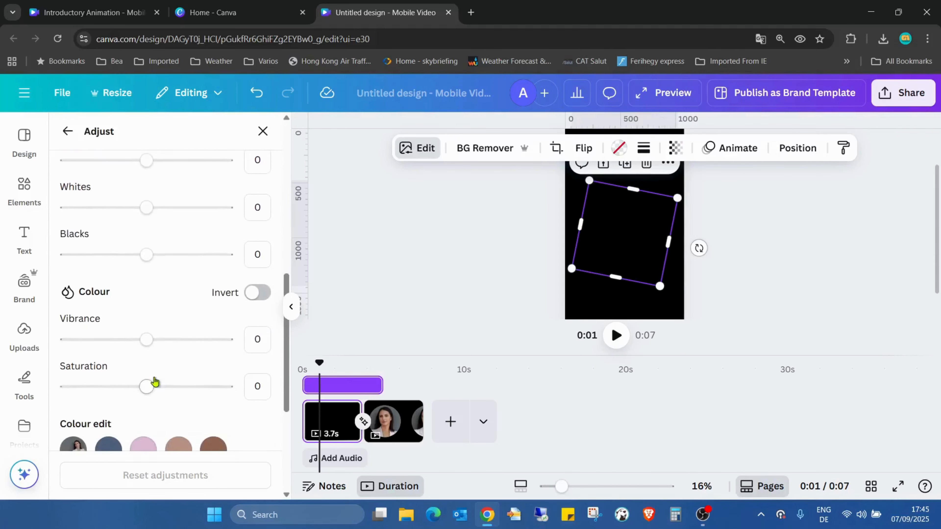
{"action": "left_click_drag", "start_coordinate": [148, 385], "coordinate": [55, 380]}
{"action": "left_click", "coordinate": [871, 256]}
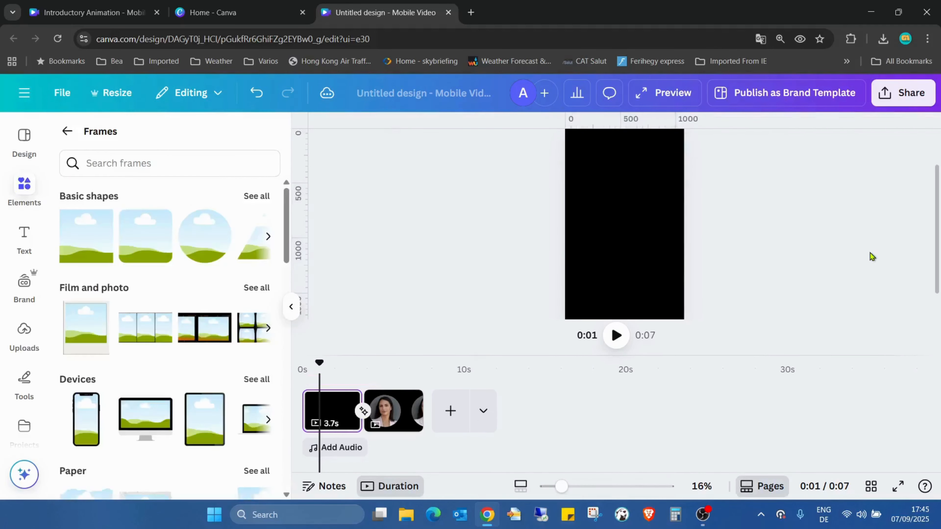
- Play the whole animation in full screen
{"action": "left_click", "coordinate": [900, 484]}
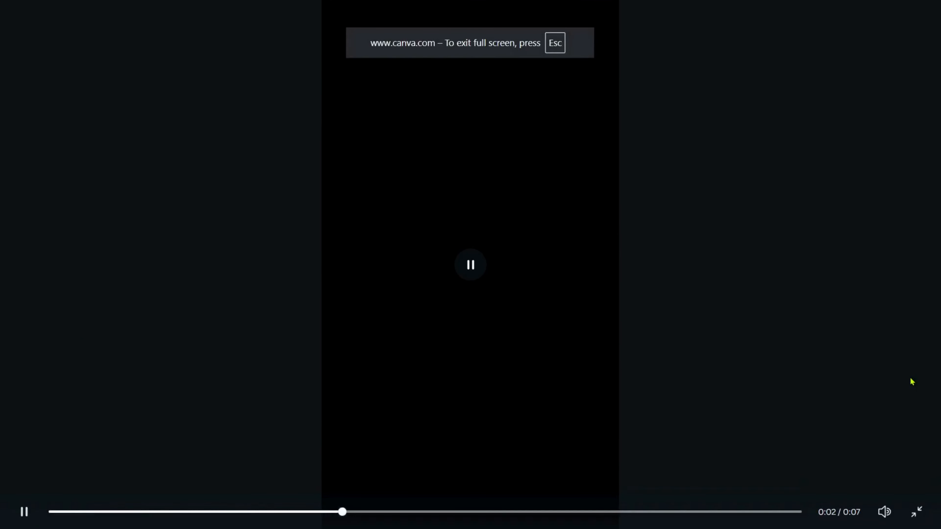
{"action": "mouse_move", "coordinate": [932, 353]}
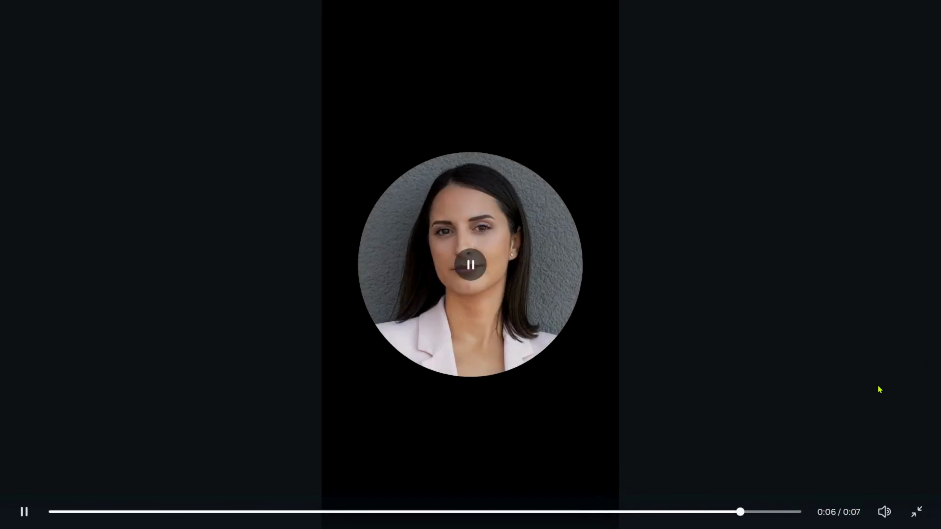